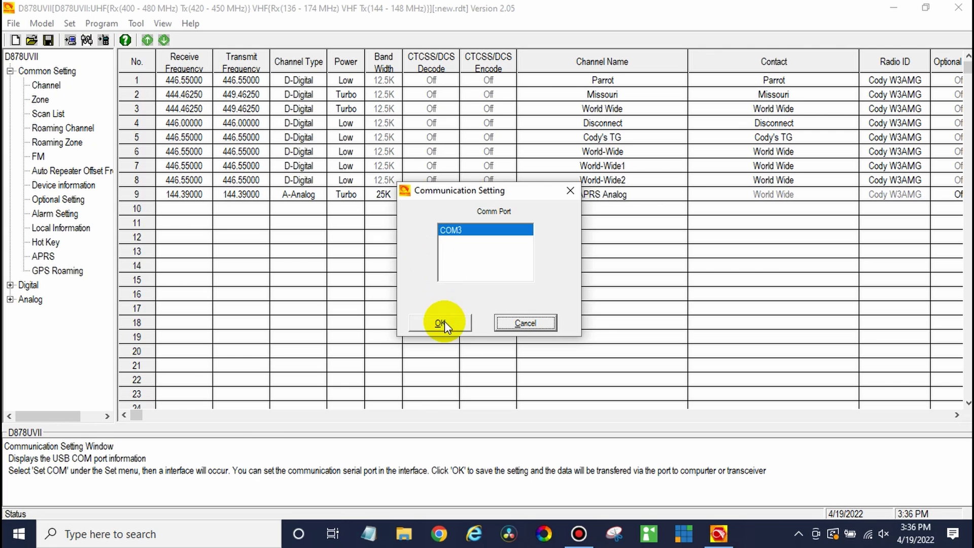
Select COM3 as the communication port and accept the annex functions with GPS, Bluetooth, APRS and Analog APRS RX enabled.
{"action": "left_click", "coordinate": [442, 324]}
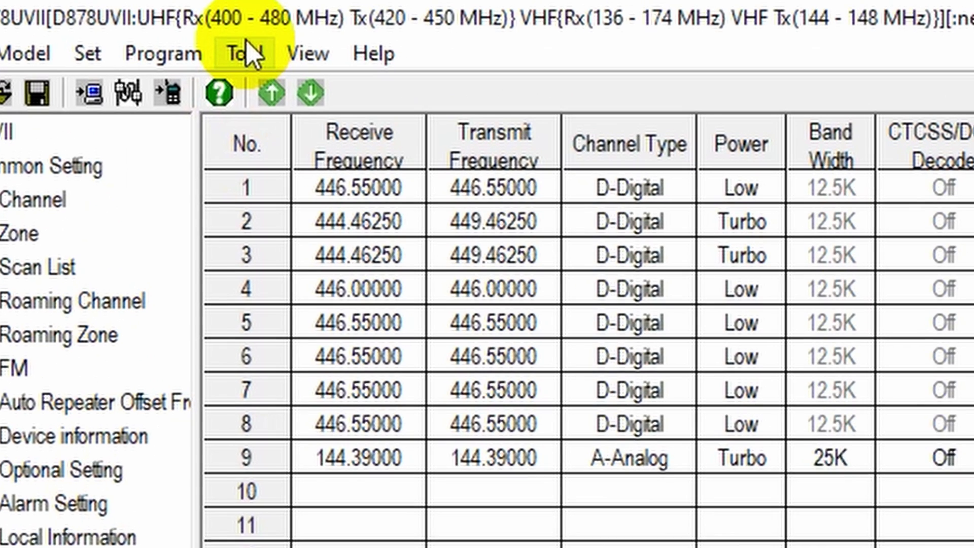
{"action": "left_click", "coordinate": [137, 23]}
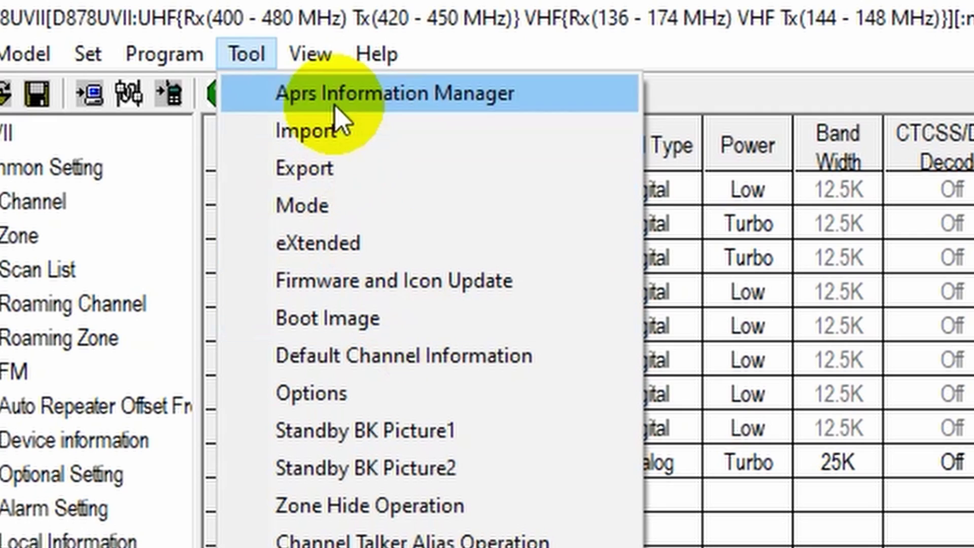
{"action": "left_click", "coordinate": [392, 392]}
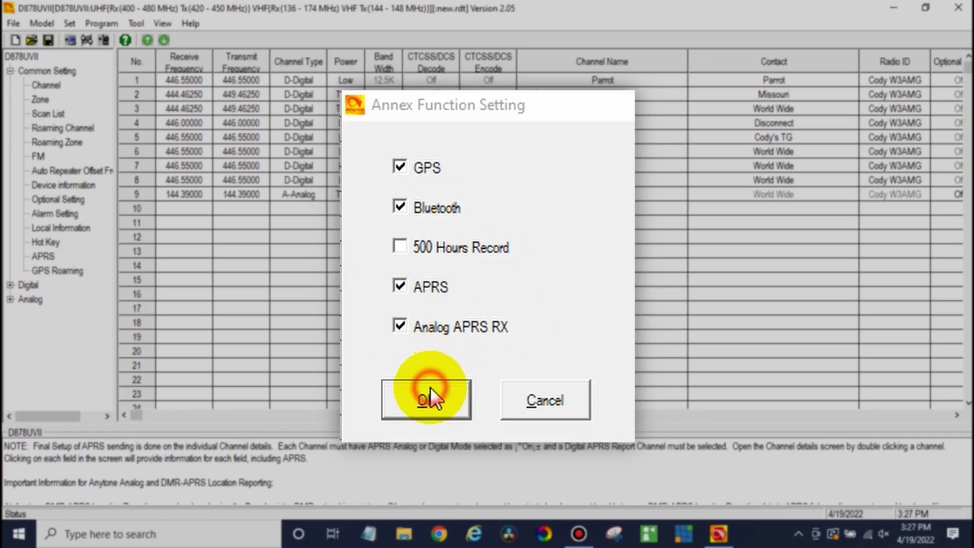
{"action": "left_click", "coordinate": [406, 453]}
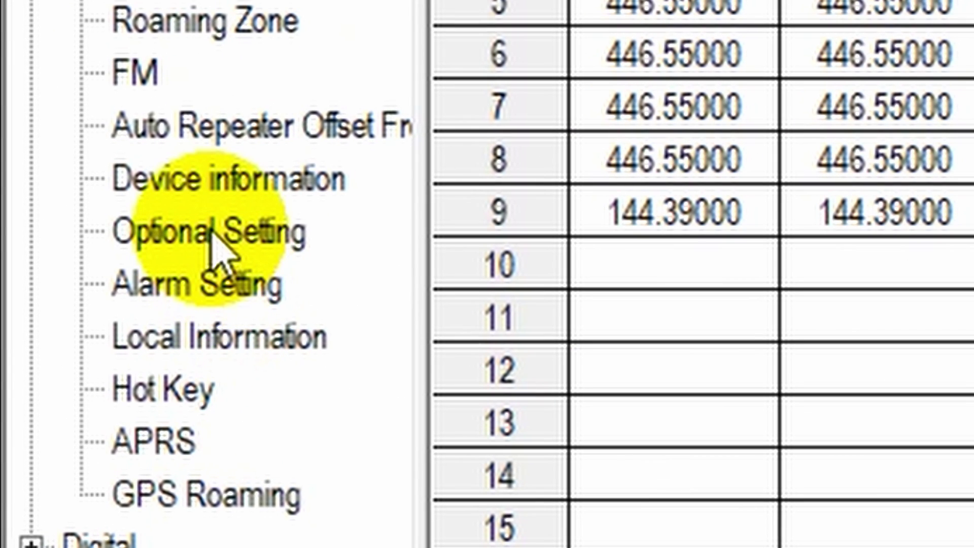
Open the GPS/Ranging optional settings and choose the distance unit.
{"action": "double_click", "coordinate": [214, 238]}
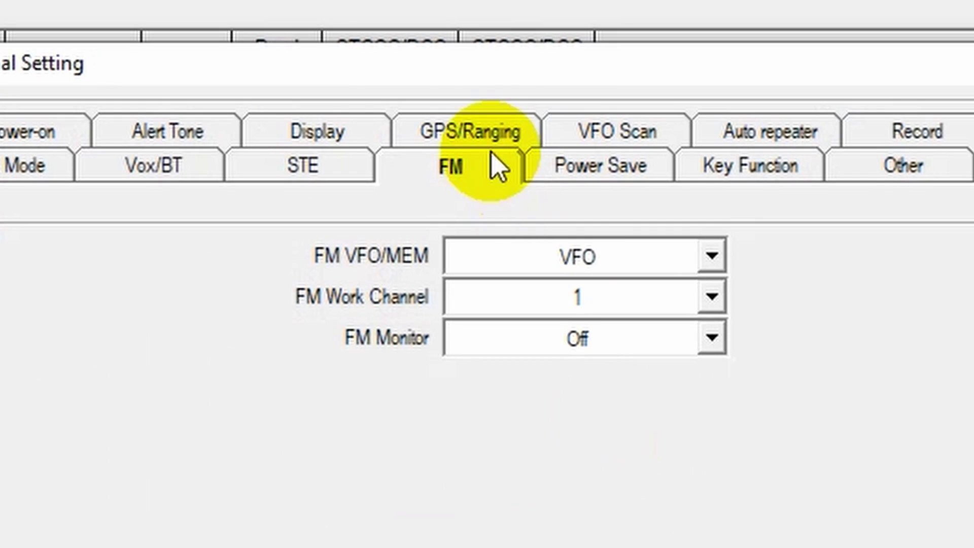
{"action": "left_click", "coordinate": [495, 139]}
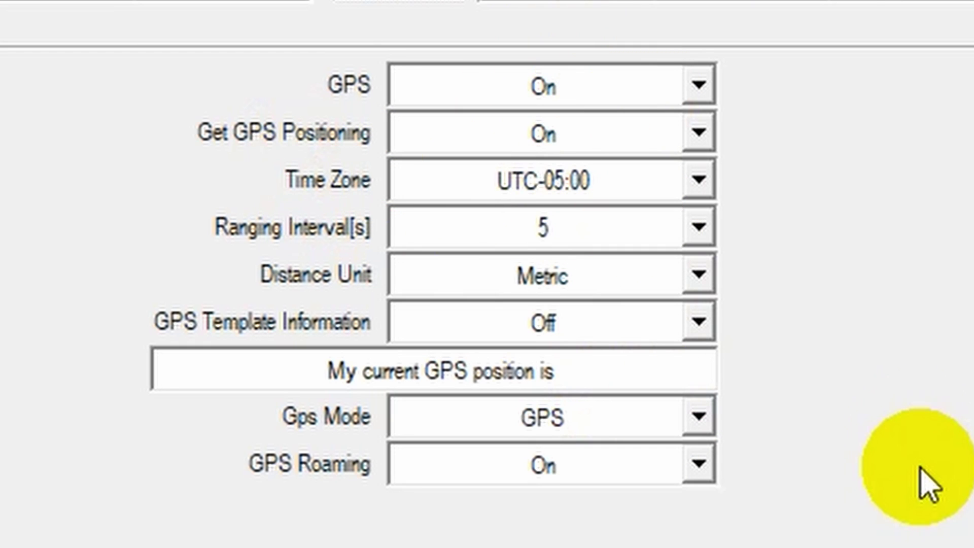
{"action": "left_click", "coordinate": [669, 277]}
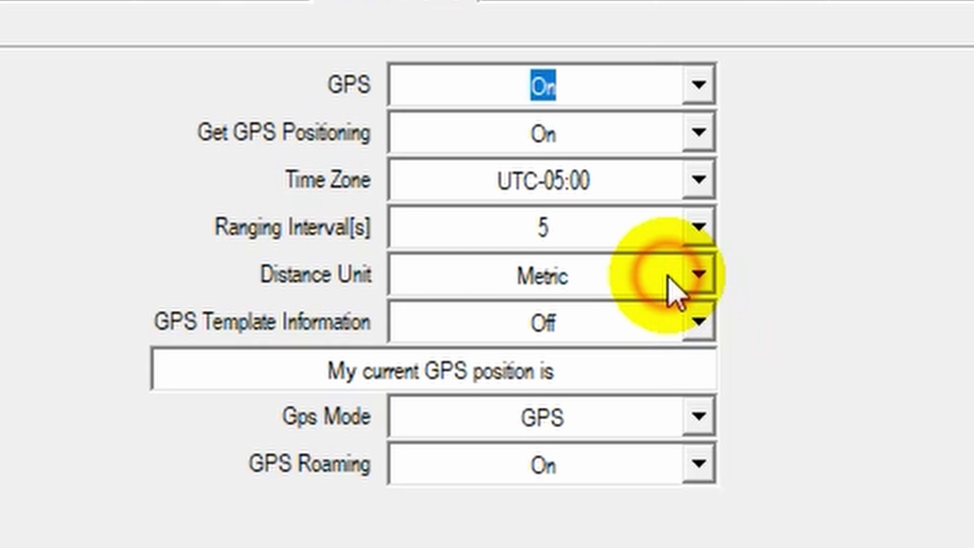
{"action": "left_click", "coordinate": [669, 276]}
{"action": "left_click", "coordinate": [647, 350]}
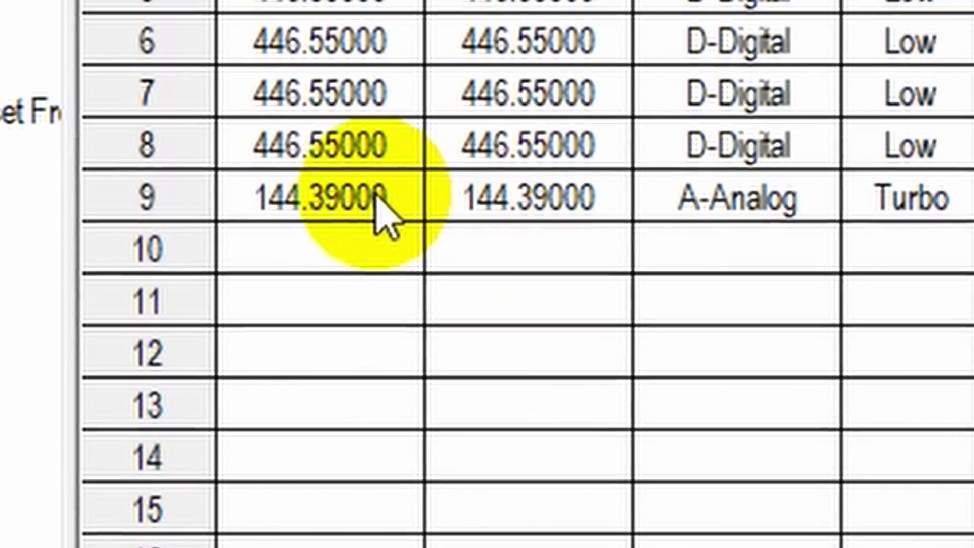
Review the details of channel 9, APRS Analog, including its receive frequency, and accept them.
{"action": "double_click", "coordinate": [202, 199]}
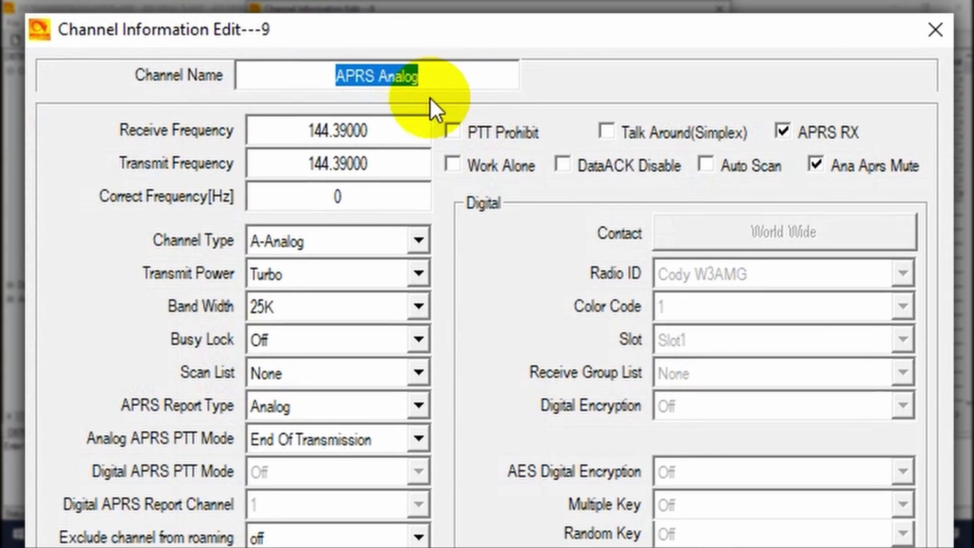
{"action": "left_click", "coordinate": [392, 131]}
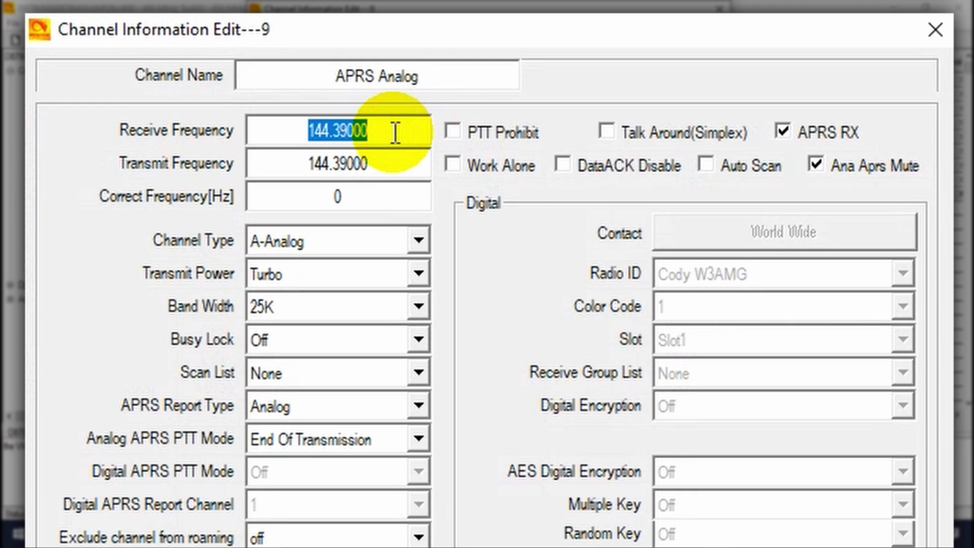
{"action": "left_click", "coordinate": [398, 133]}
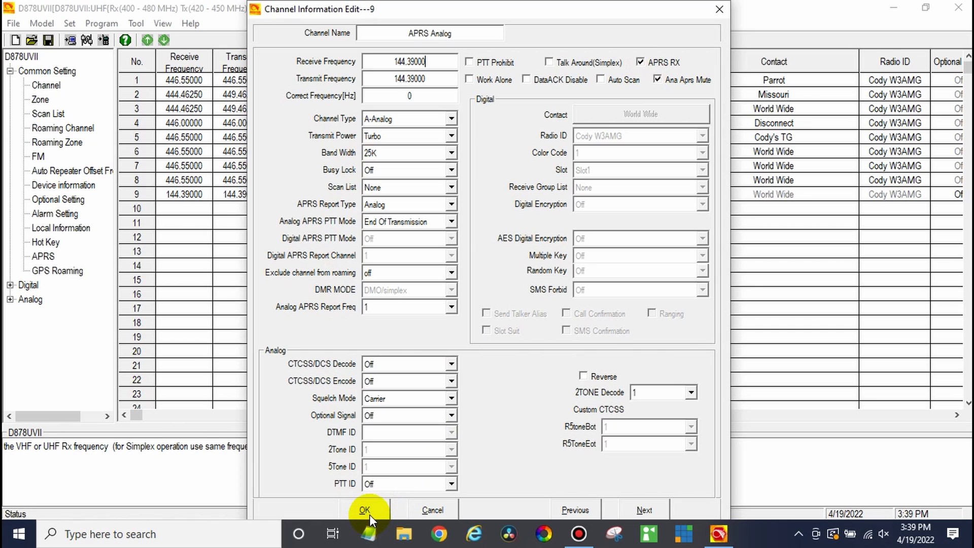
{"action": "left_click", "coordinate": [370, 514]}
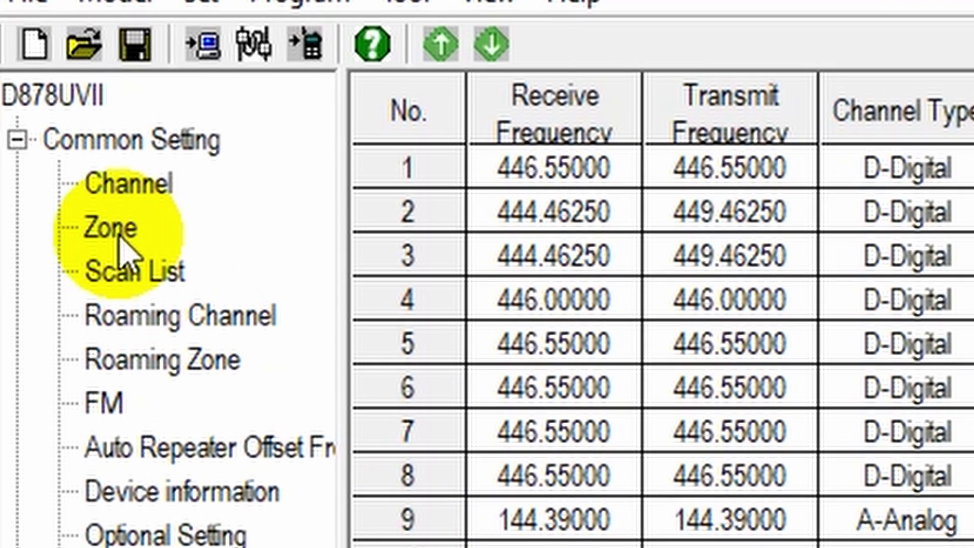
Examine the APRS zone in the zone list and return to the channel list.
{"action": "left_click", "coordinate": [53, 123]}
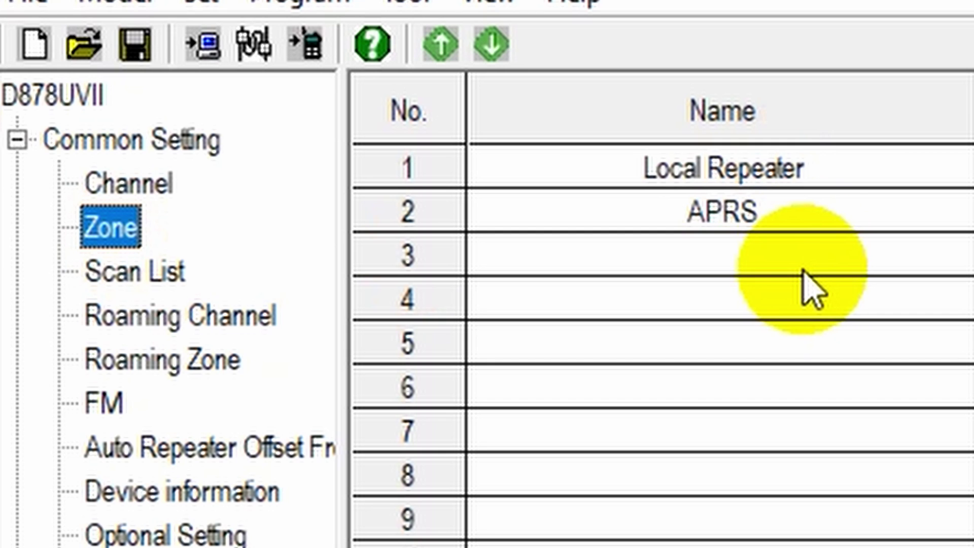
{"action": "double_click", "coordinate": [804, 224]}
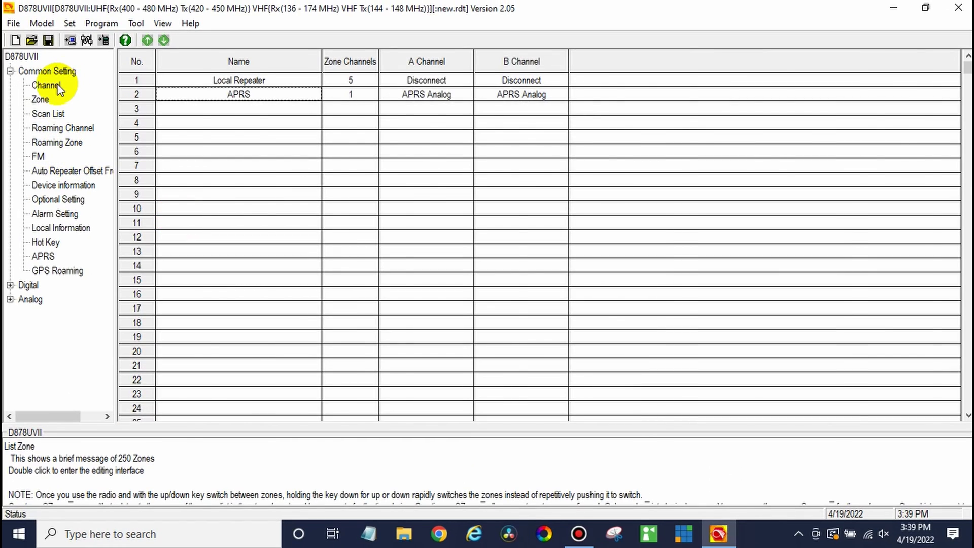
{"action": "left_click", "coordinate": [50, 85]}
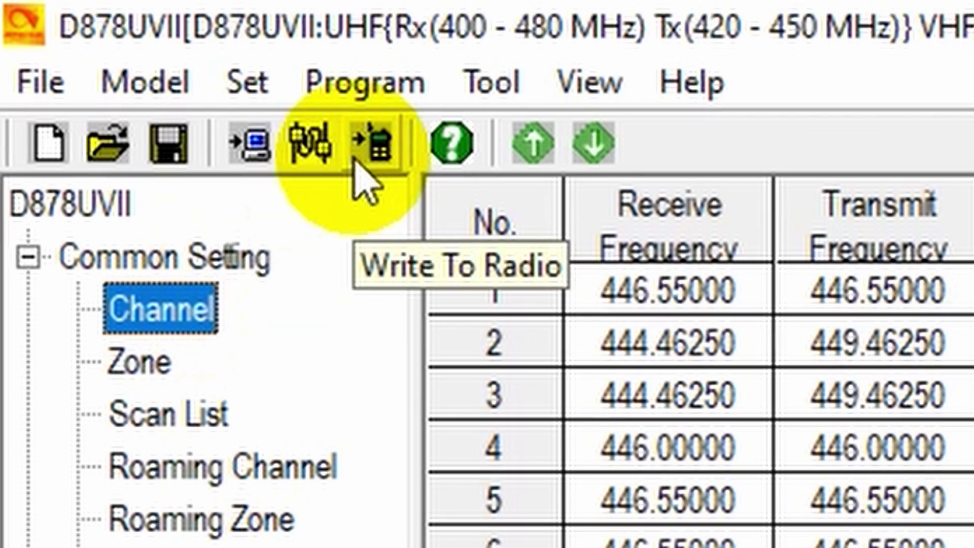
Write the programmed channel and zone data to the radio.
{"action": "left_click", "coordinate": [100, 42]}
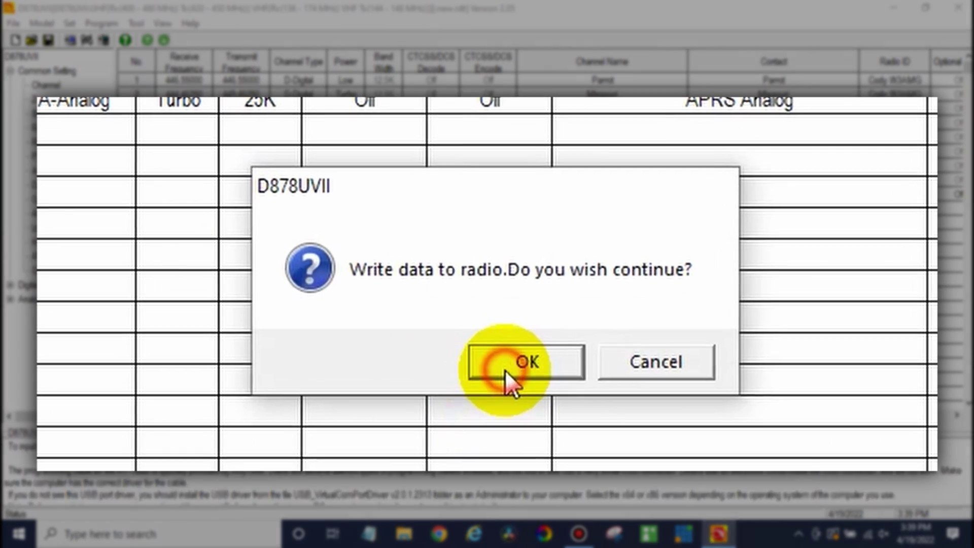
{"action": "left_click", "coordinate": [576, 359]}
{"action": "left_click", "coordinate": [461, 337]}
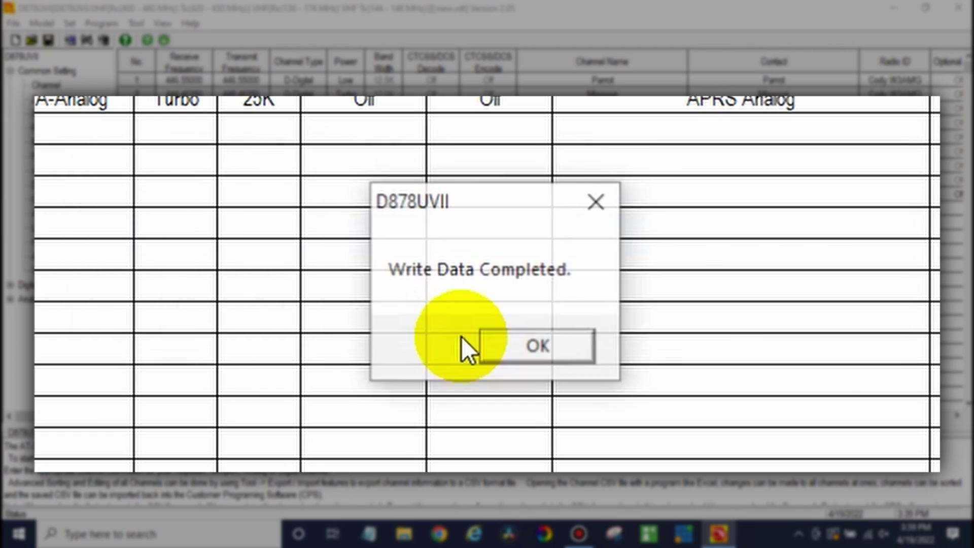
{"action": "left_click", "coordinate": [501, 342]}
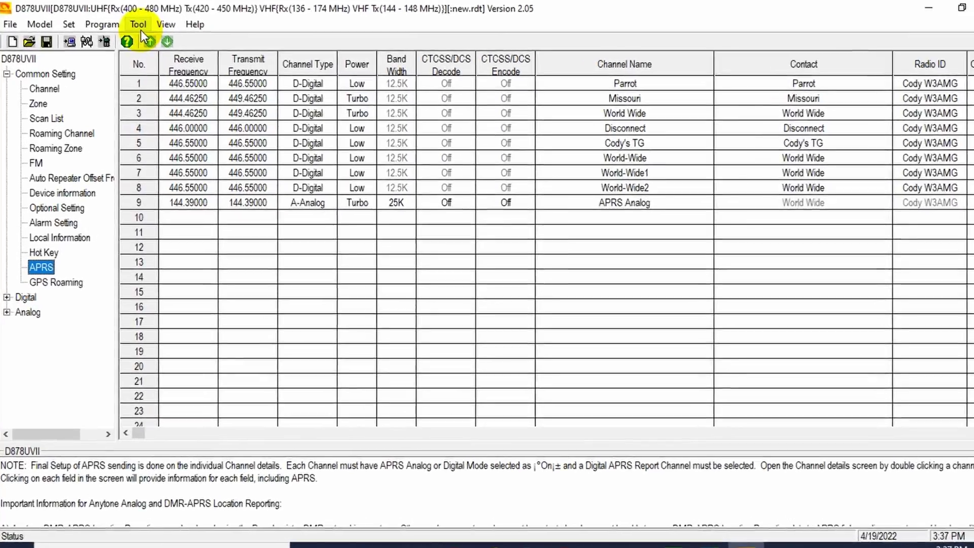
Check the GPS, Bluetooth, APRS and Analog APRS RX annex functions, and review the GPS/Ranging optional settings.
{"action": "left_click", "coordinate": [139, 25]}
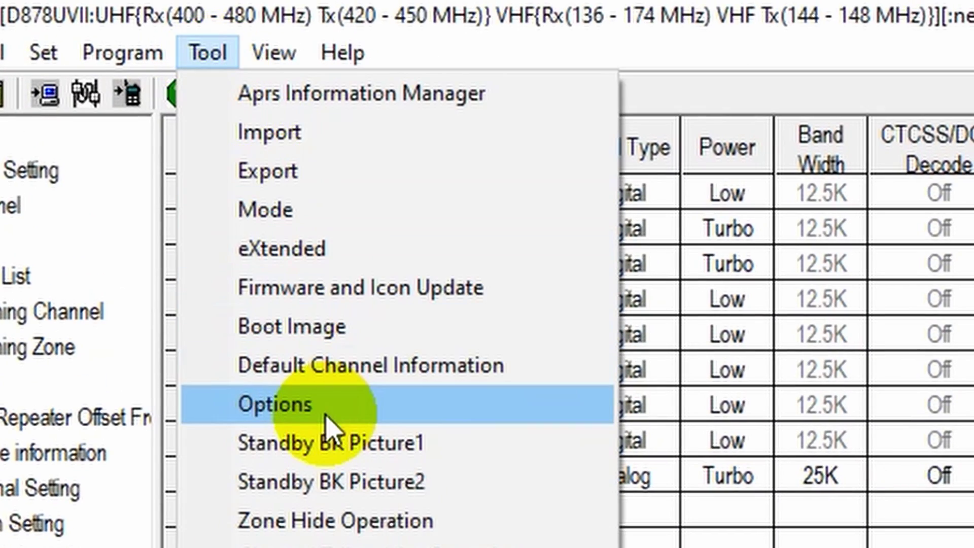
{"action": "left_click", "coordinate": [326, 406]}
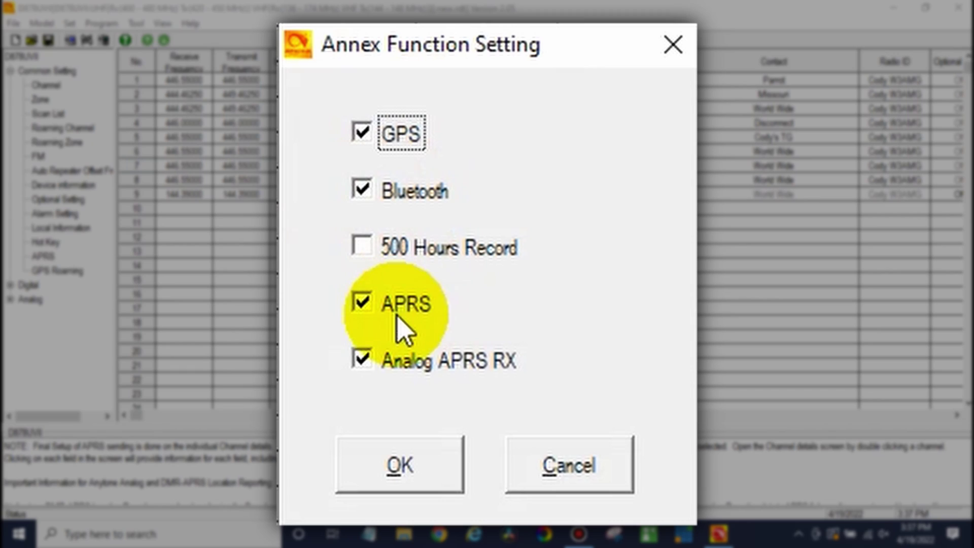
{"action": "left_click", "coordinate": [434, 465]}
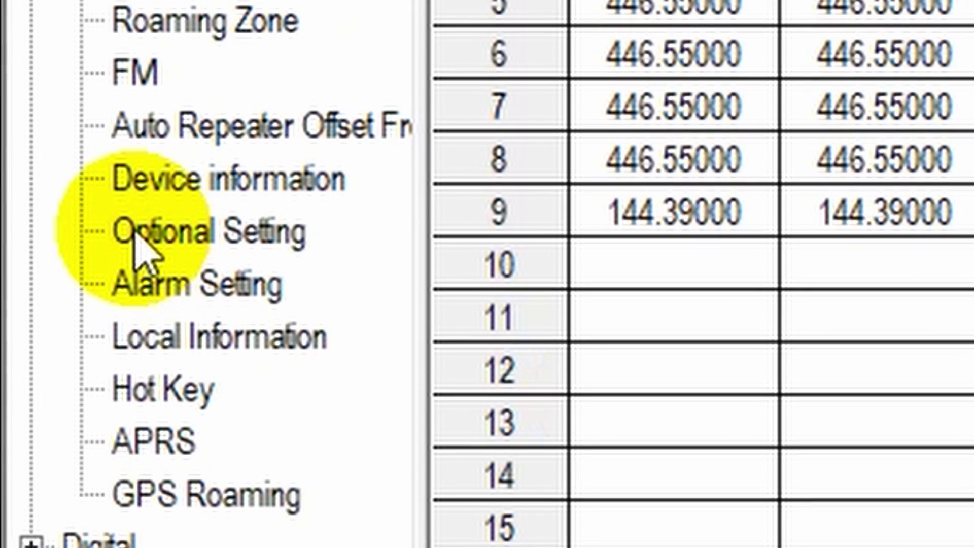
{"action": "double_click", "coordinate": [48, 202]}
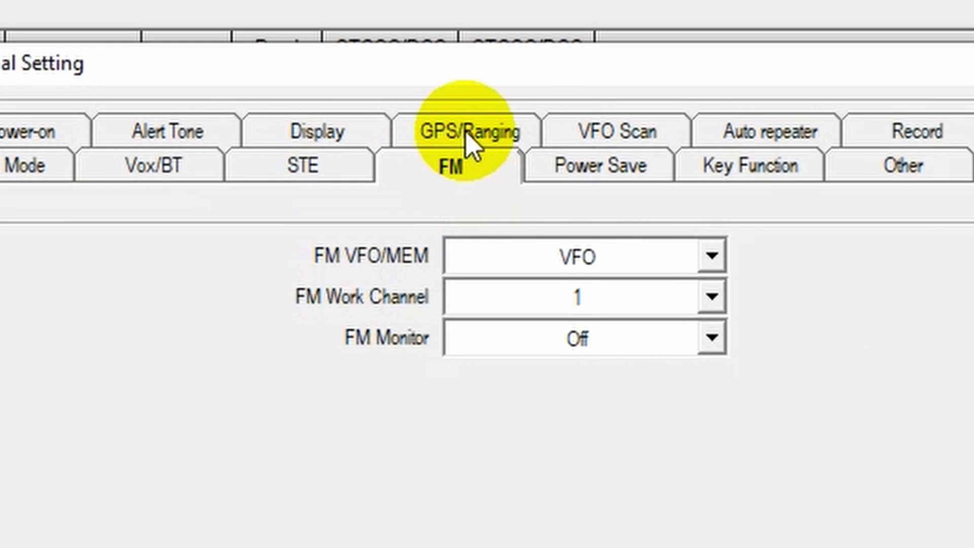
{"action": "left_click", "coordinate": [468, 141]}
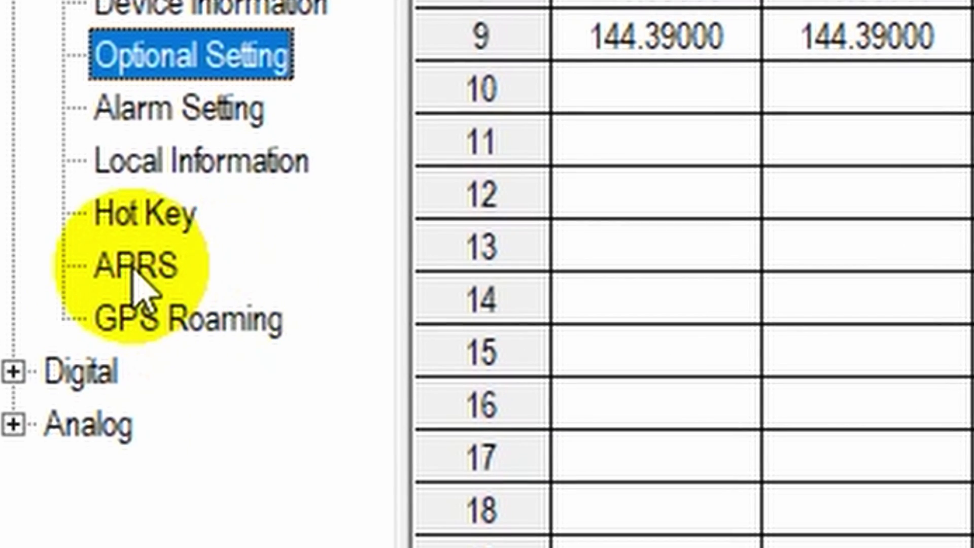
Open the APRS settings and examine the available Manual TX Interval and APRS Auto TX Interval values.
{"action": "double_click", "coordinate": [133, 271]}
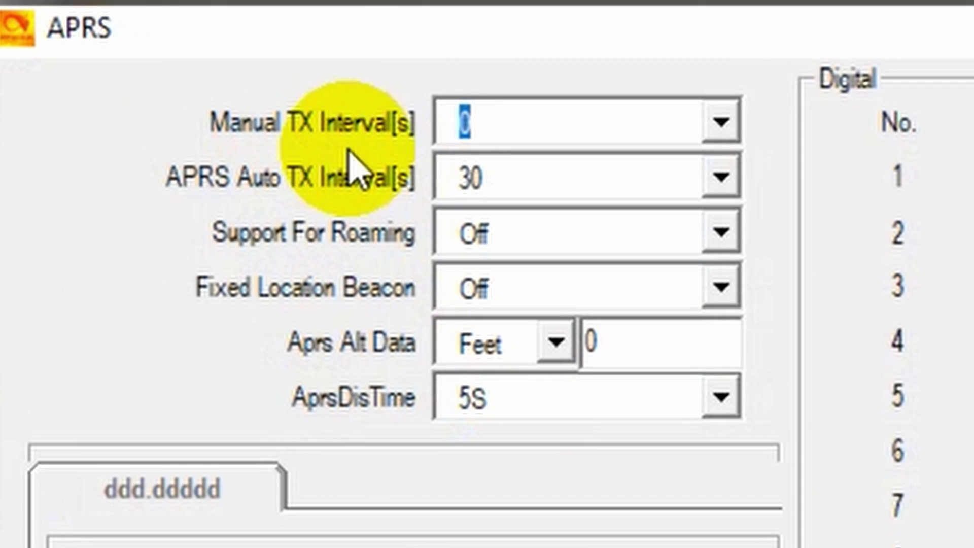
{"action": "left_click", "coordinate": [562, 120]}
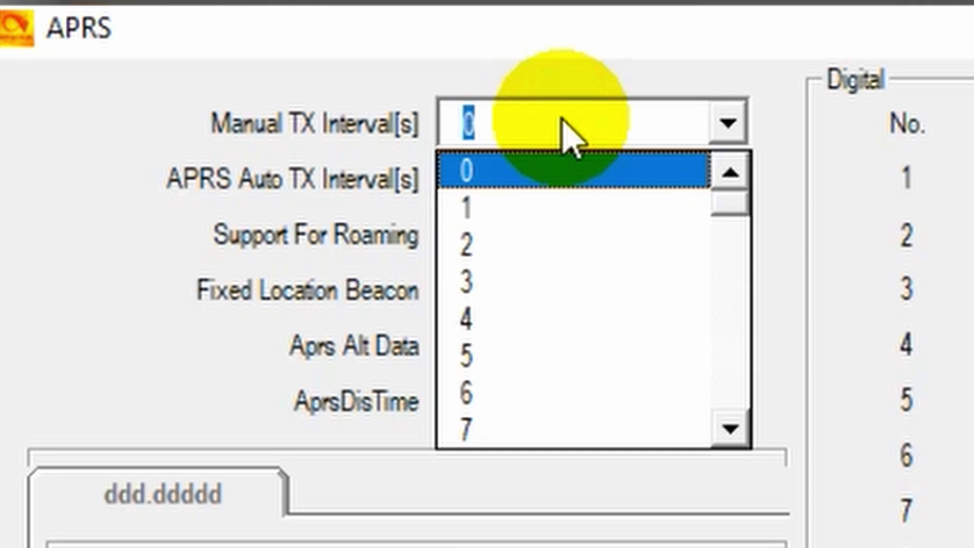
{"action": "left_click", "coordinate": [562, 120]}
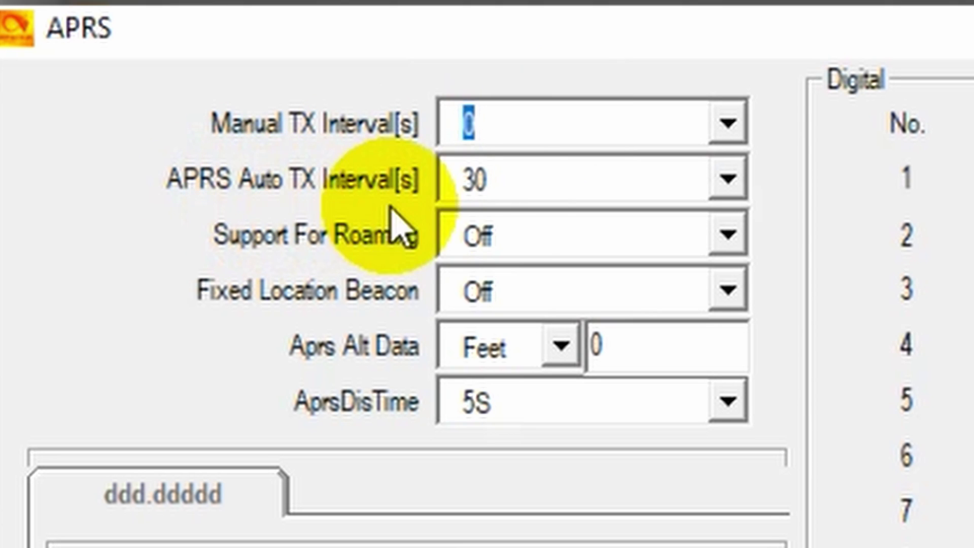
{"action": "left_click", "coordinate": [528, 199]}
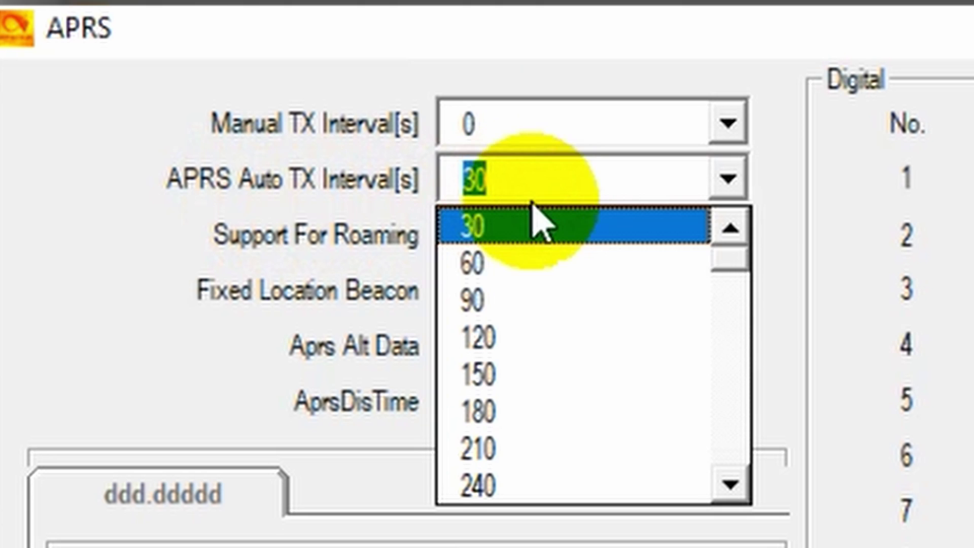
{"action": "left_click", "coordinate": [733, 486]}
{"action": "left_click", "coordinate": [733, 486]}
{"action": "left_click", "coordinate": [734, 487]}
{"action": "left_click", "coordinate": [733, 486]}
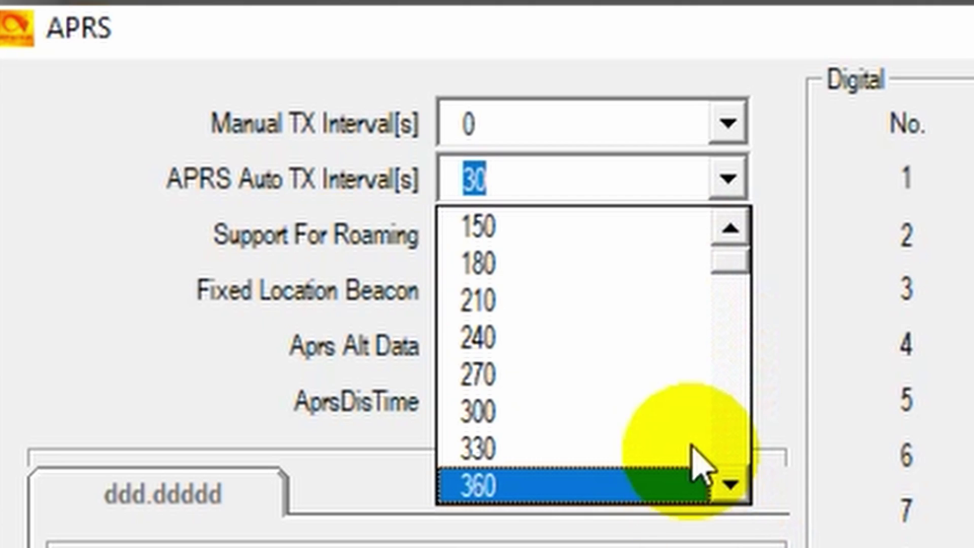
{"action": "left_click", "coordinate": [280, 256]}
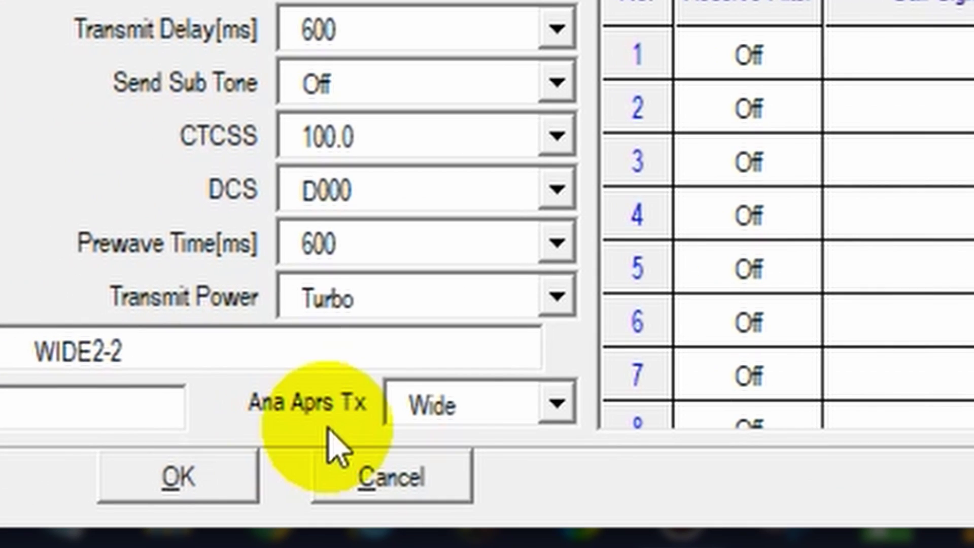
Keep Ana Aprs Tx at Wide and accept the APRS settings.
{"action": "left_click", "coordinate": [511, 412]}
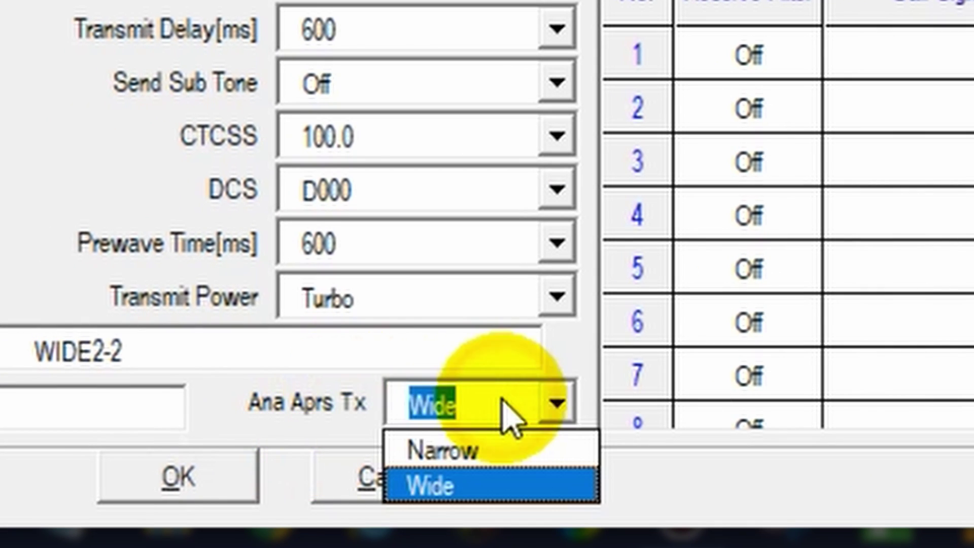
{"action": "left_click", "coordinate": [398, 404]}
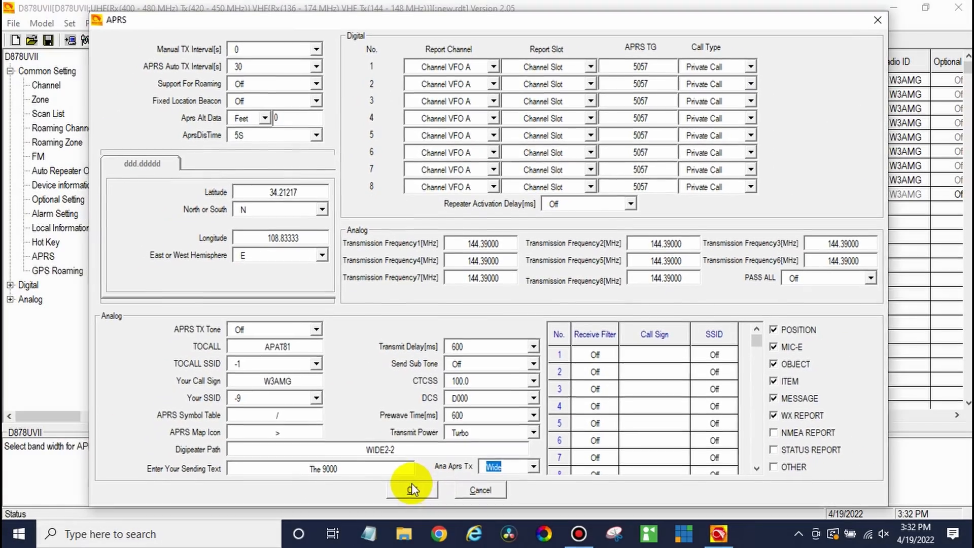
{"action": "left_click", "coordinate": [409, 517]}
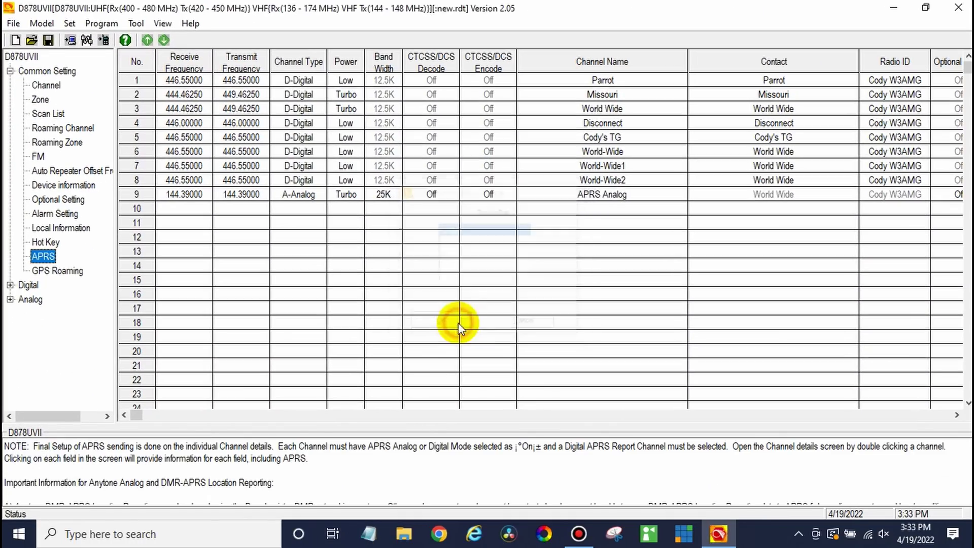
Accept the communication port and write the APRS configuration to the radio.
{"action": "left_click", "coordinate": [459, 323]}
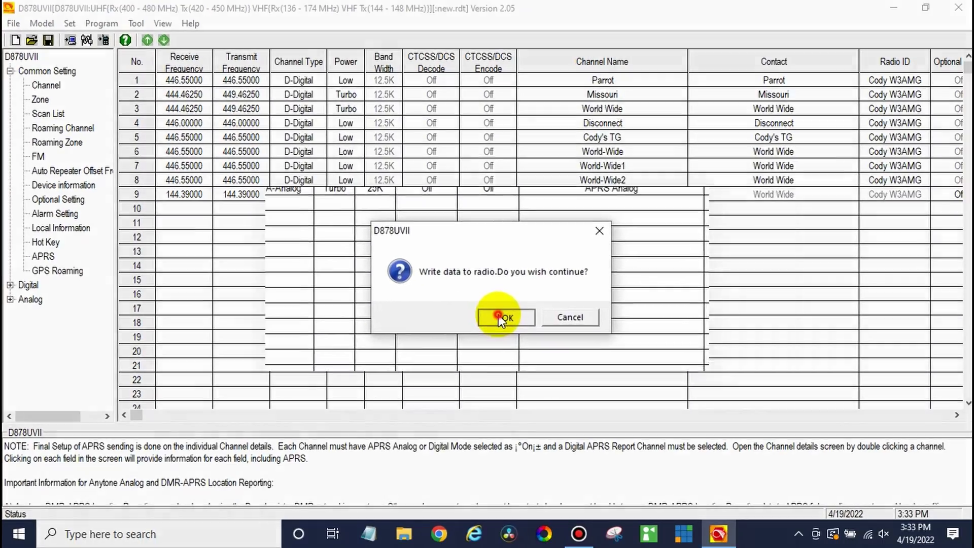
{"action": "left_click", "coordinate": [501, 318]}
{"action": "left_click", "coordinate": [485, 339]}
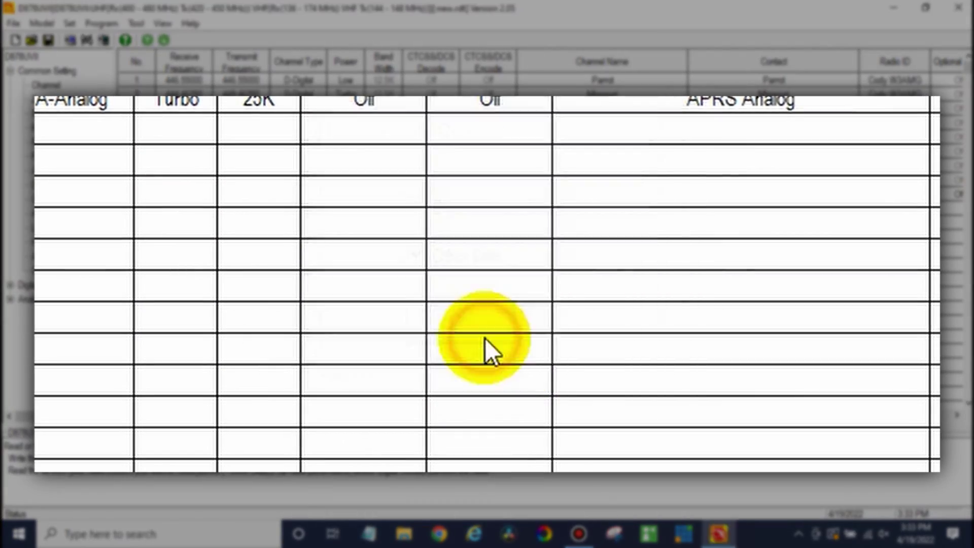